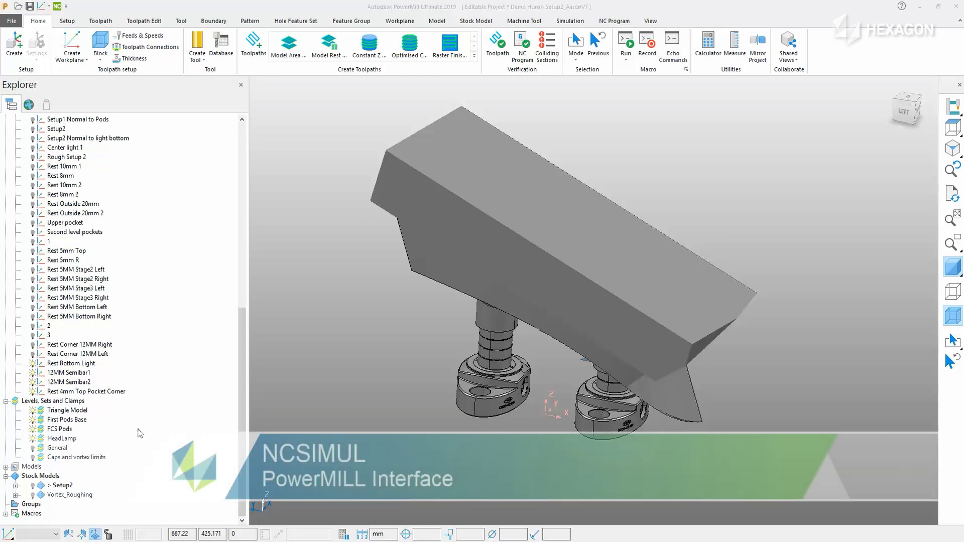
- Show the Triangle Model part, select the HeadLamp level, then hide the Triangle Model to reveal the block
scroll(521, 363, up, 4)
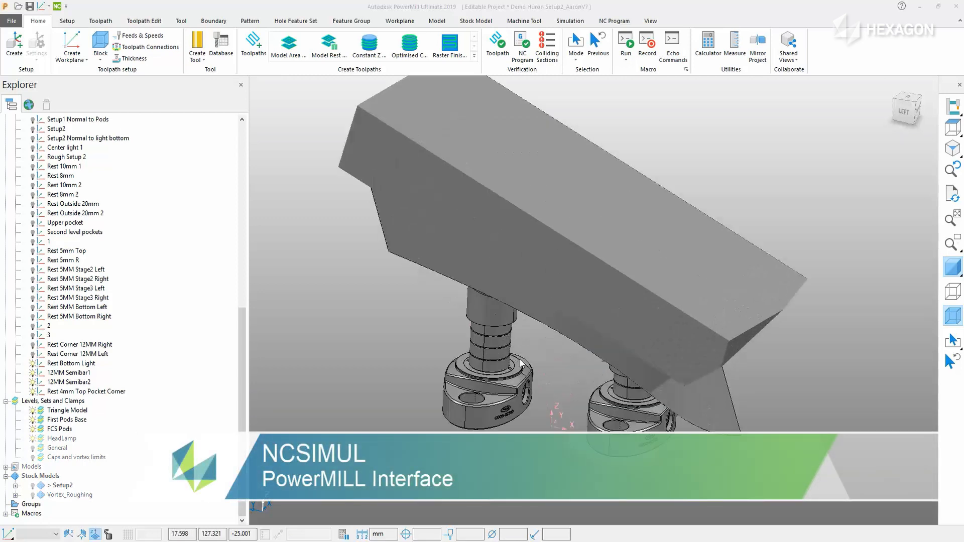
click(33, 410)
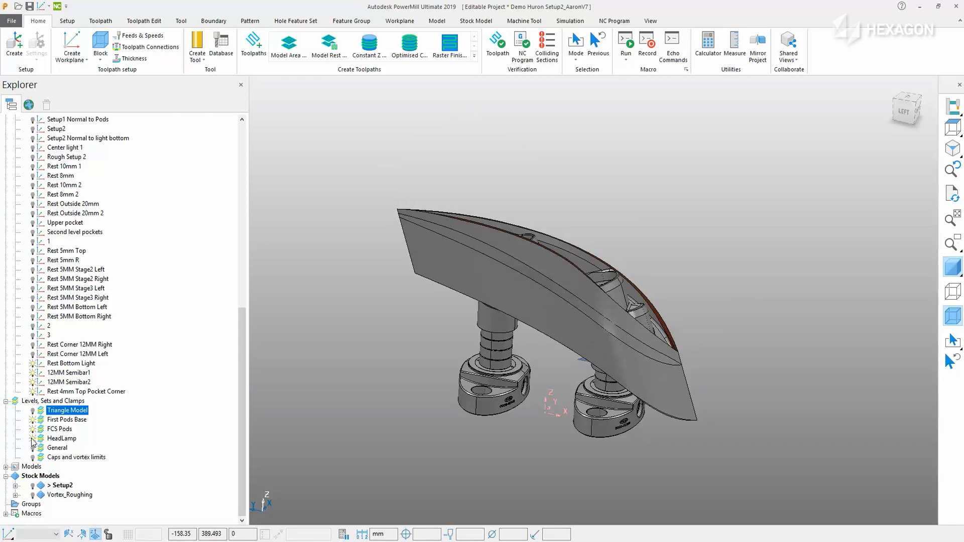
click(33, 439)
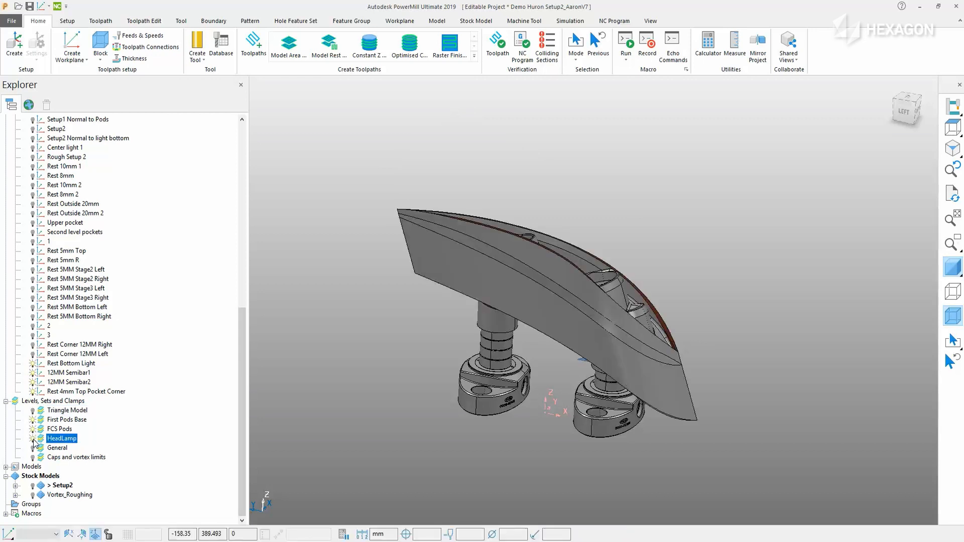
click(33, 411)
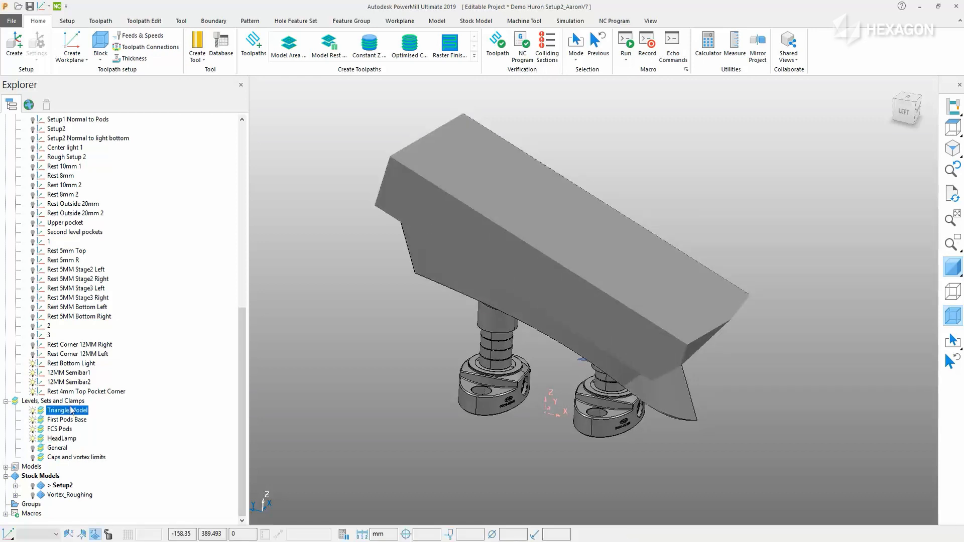
scroll(139, 433, up, 5)
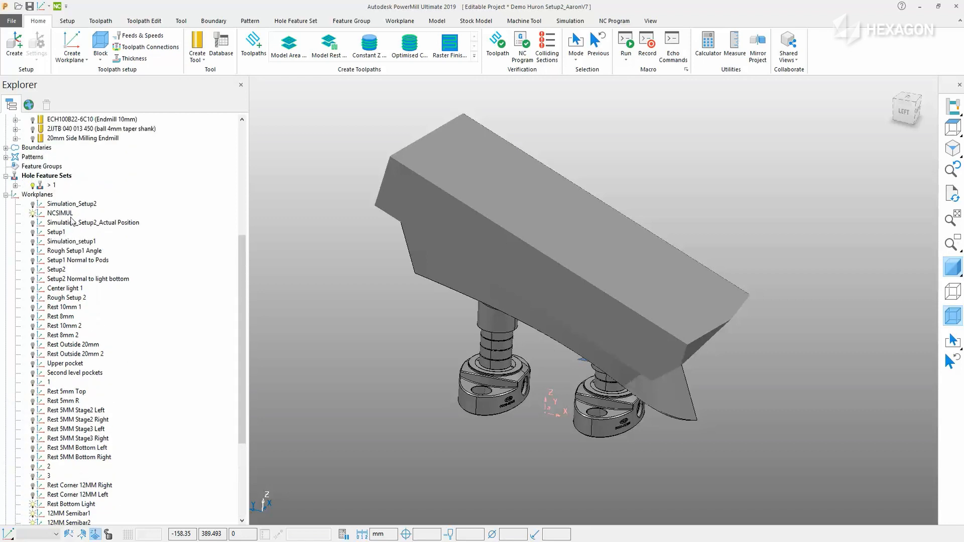
- Toggle the NCSIMUL workplane display, then select the HURON_UMILL6-Siemens840D machine in NCSIMUL Interface
click(33, 213)
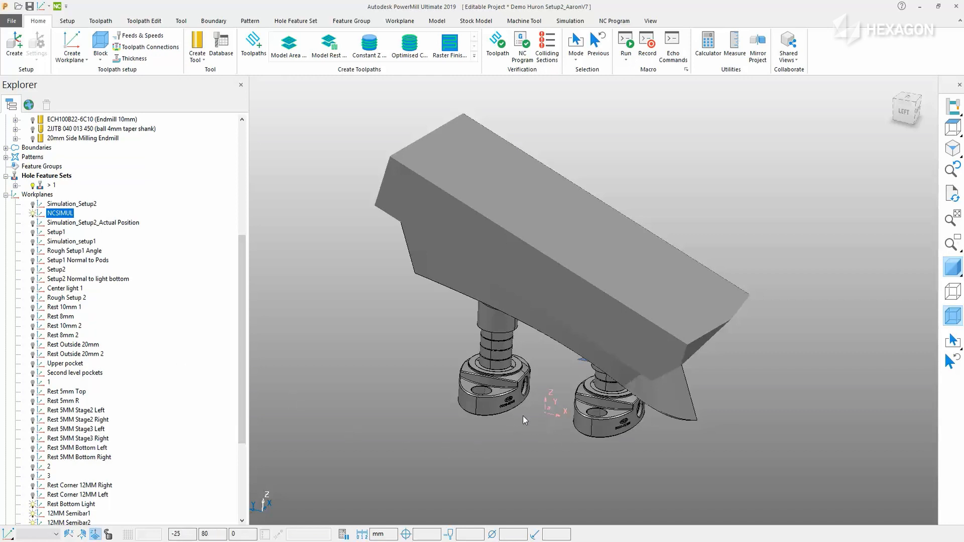
drag(242, 381, 243, 266)
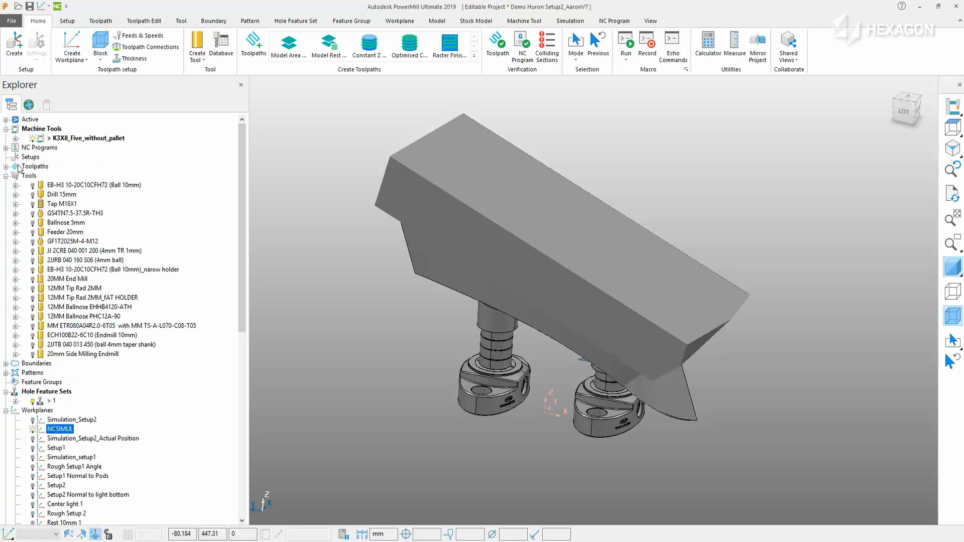
click(6, 148)
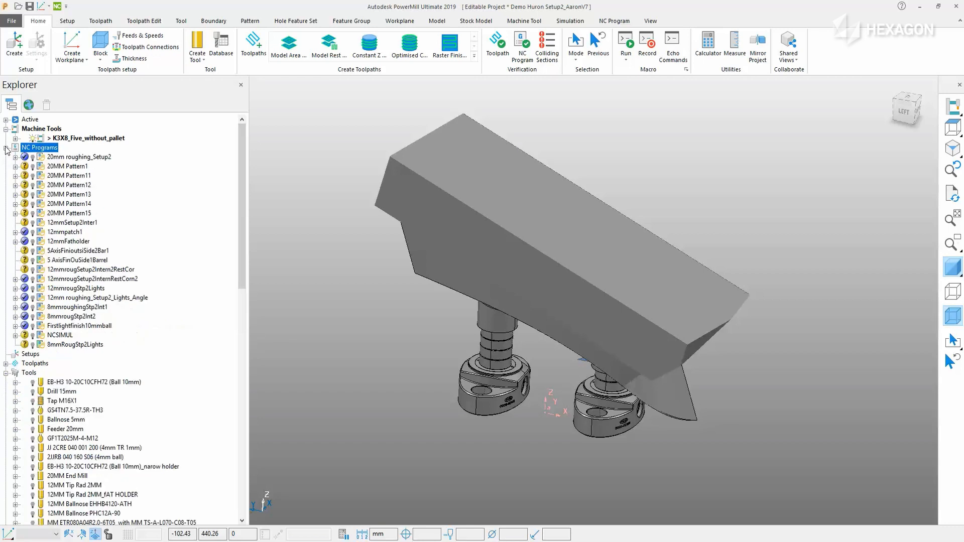
click(6, 148)
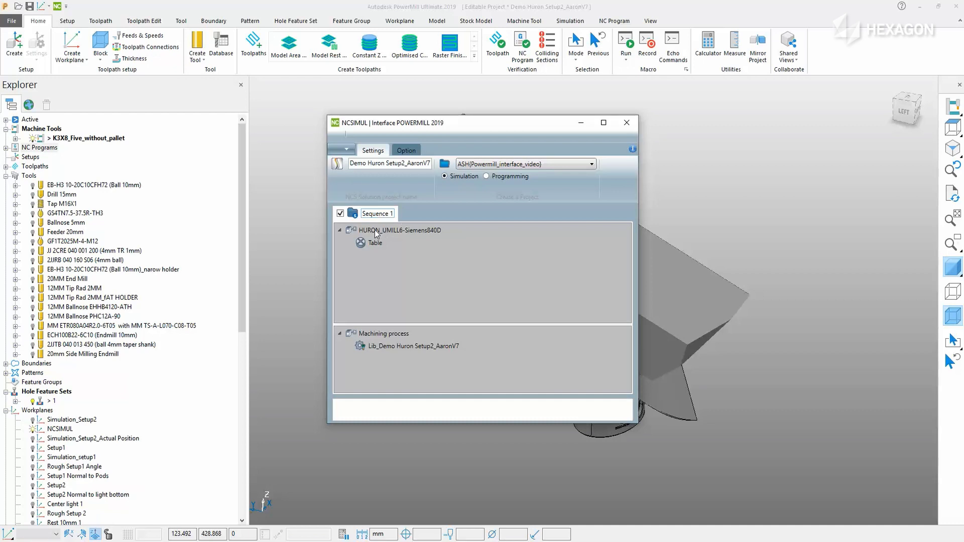
click(377, 231)
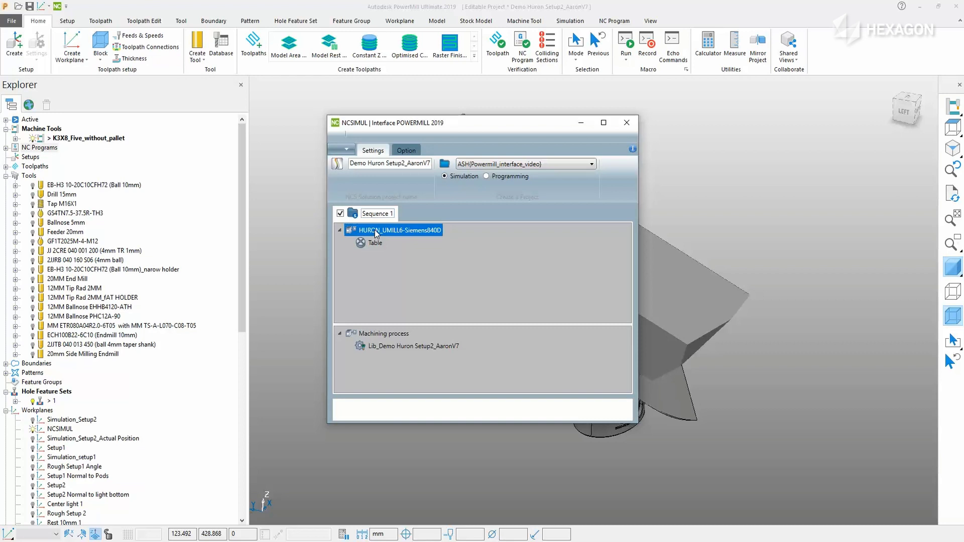
- Add new Models and Fixtures entries under the Table node
right_click(372, 242)
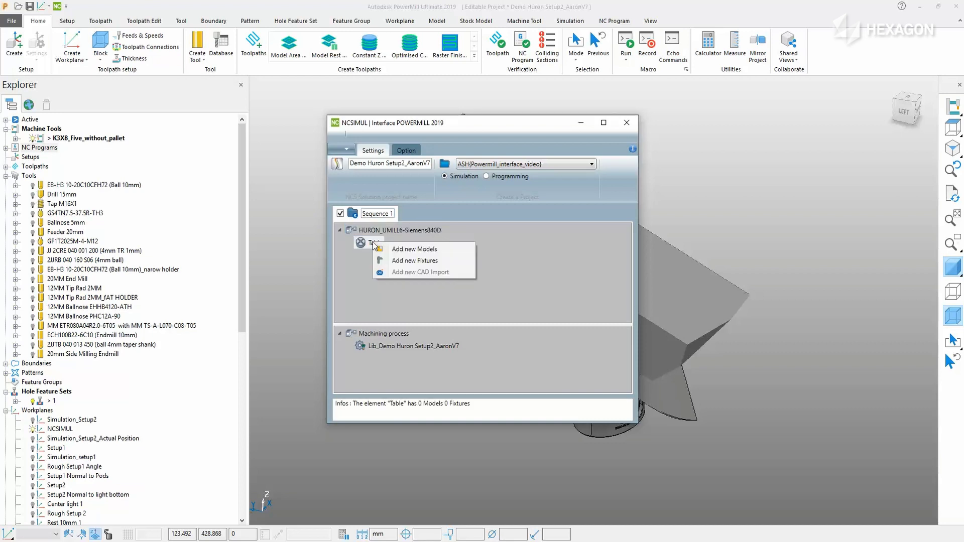
click(416, 250)
right_click(374, 244)
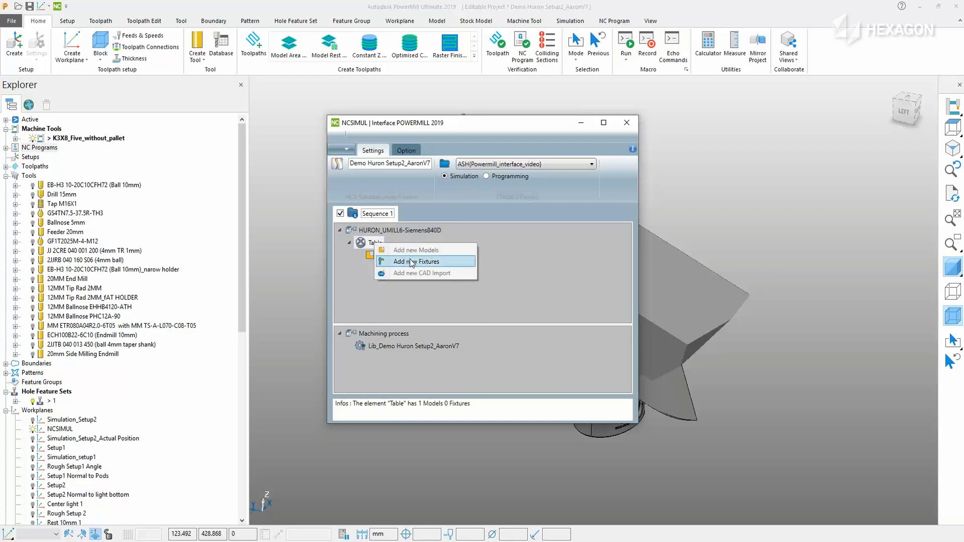
click(416, 262)
- Set Models to use the Megatel block as rough on the NCSIMUL coordinate system
click(387, 256)
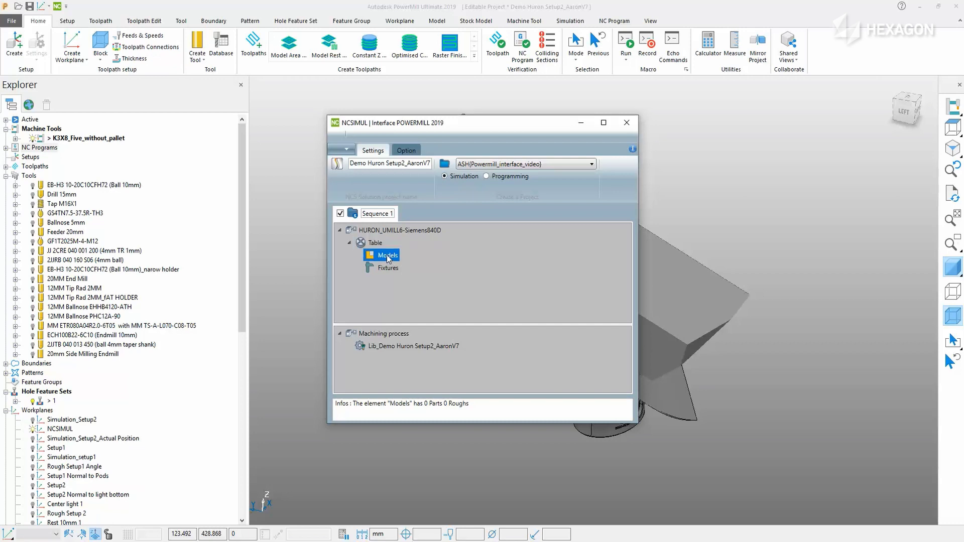
drag(594, 121, 437, 116)
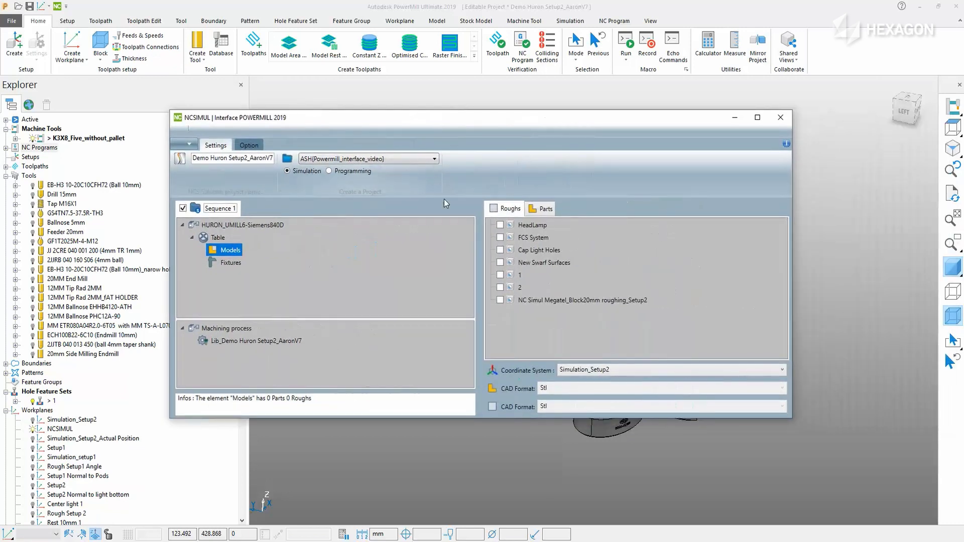
click(501, 301)
click(588, 369)
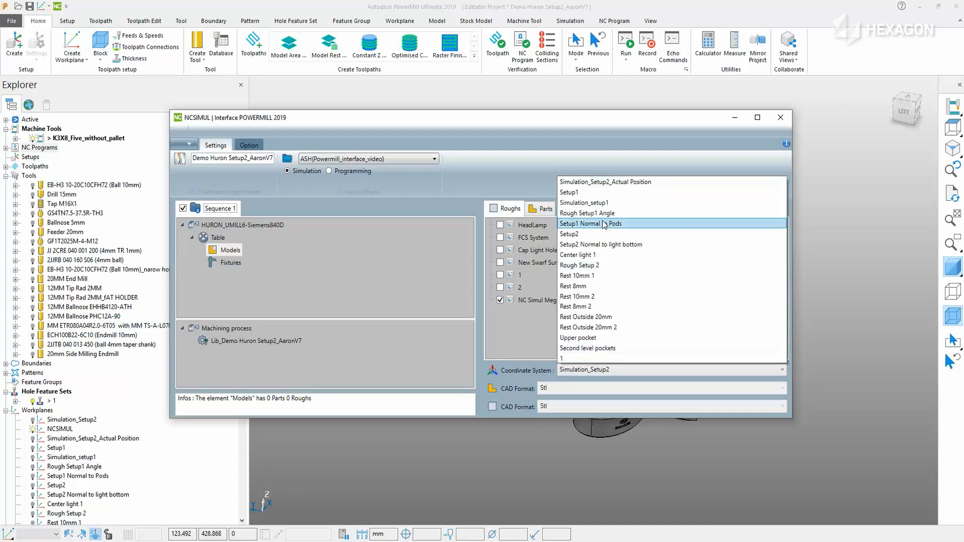
click(582, 192)
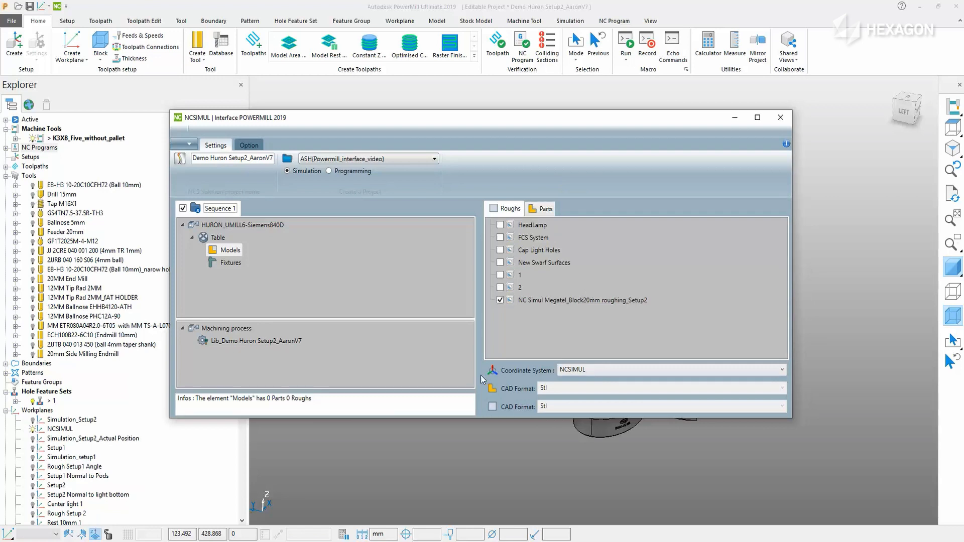
click(534, 211)
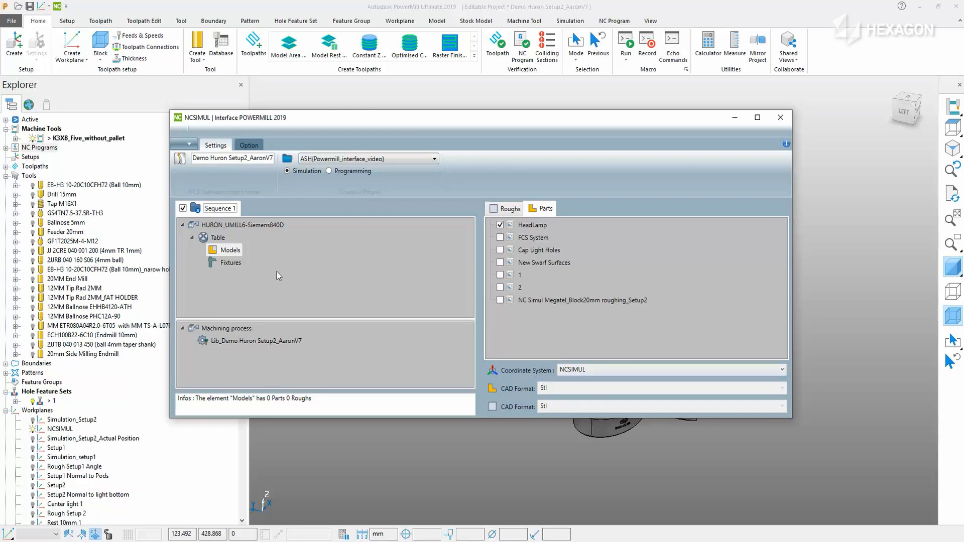
- Set Fixtures to FCS System on the NCSIMUL coordinate system
click(234, 263)
click(499, 221)
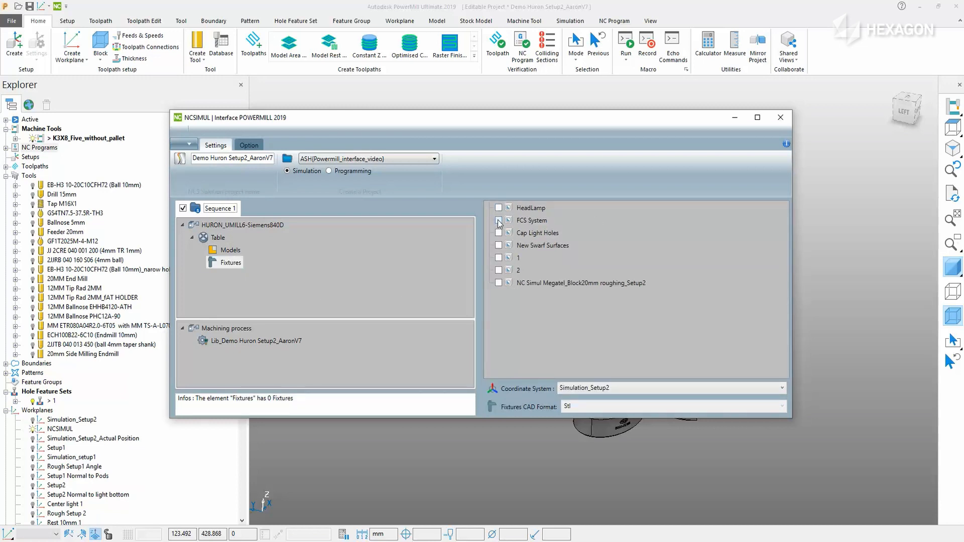
click(594, 390)
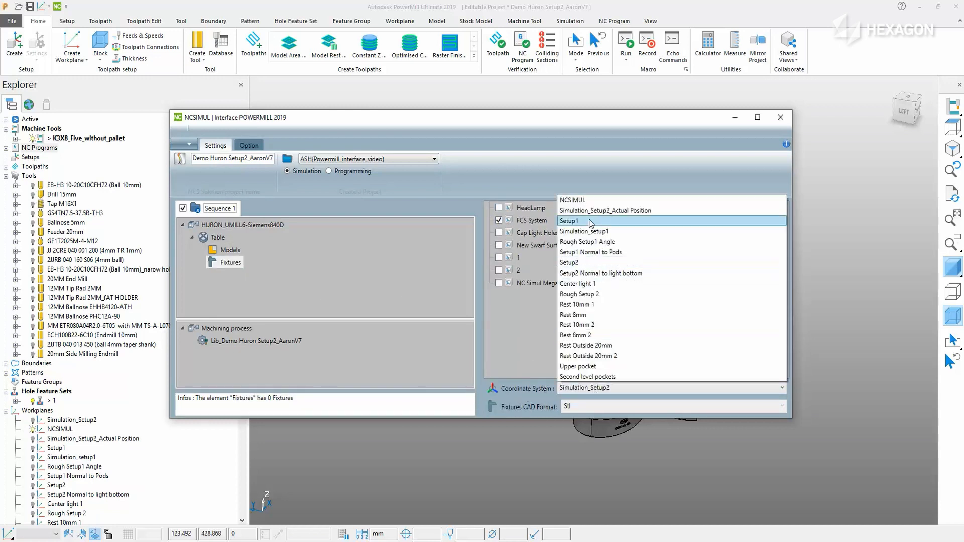
click(597, 200)
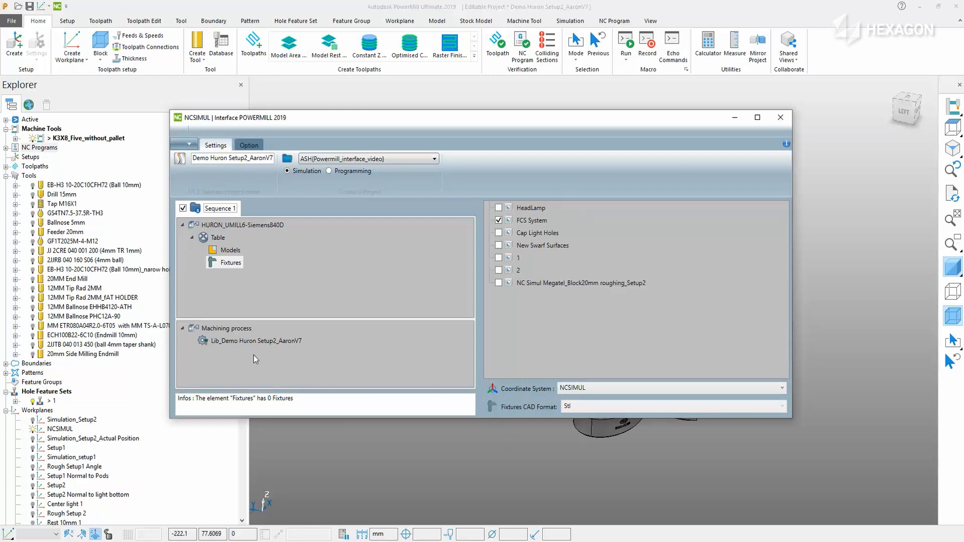
- Select Machining process and browse the tools in the machining library
click(238, 329)
click(235, 342)
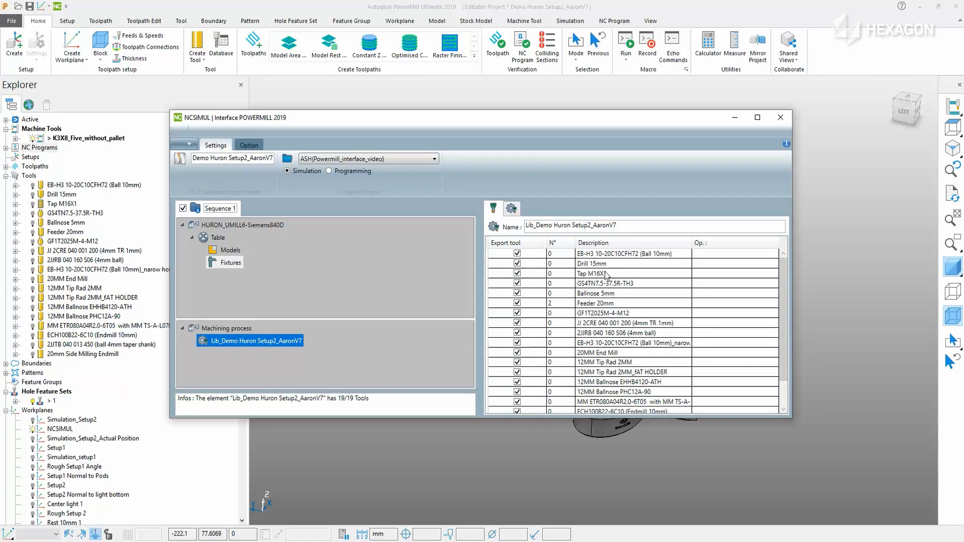
scroll(609, 260, down, 2)
scroll(622, 394, up, 1)
- Add an Initialization step and assign Simulation_Setup2 as its G54 origin
right_click(225, 331)
click(262, 339)
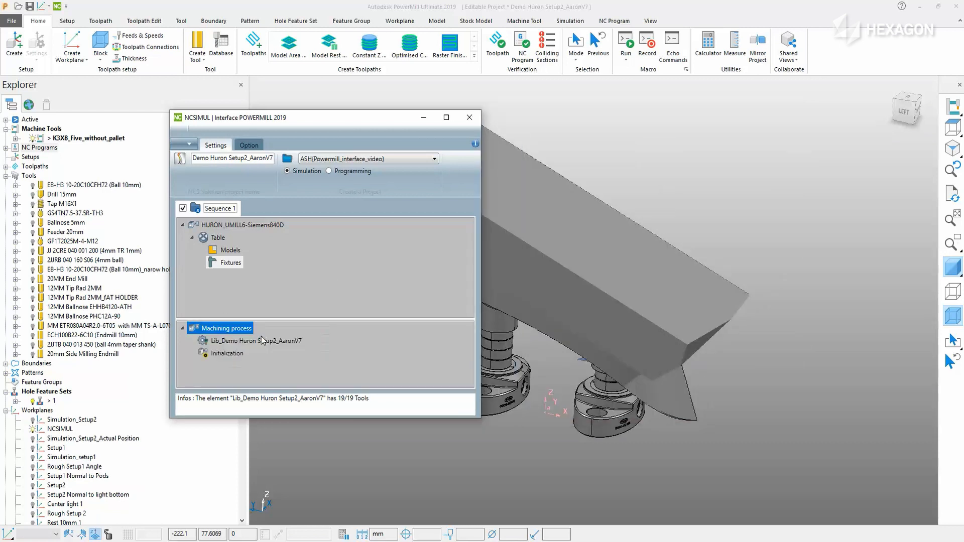
click(226, 354)
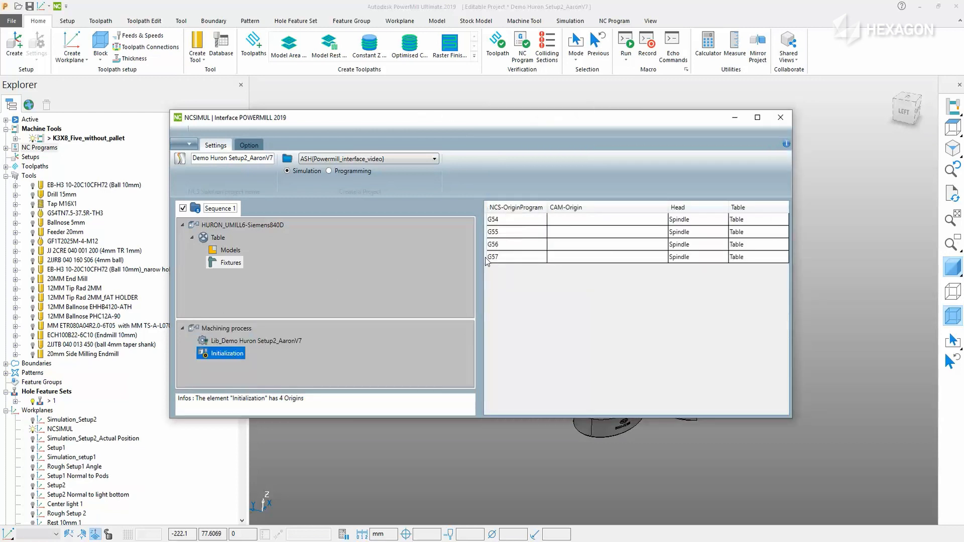
click(602, 219)
click(654, 221)
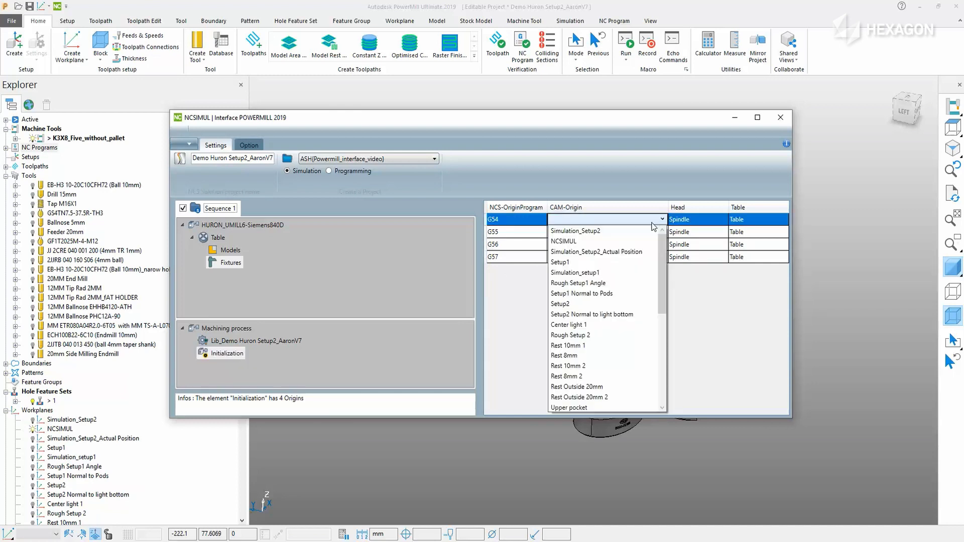
click(602, 231)
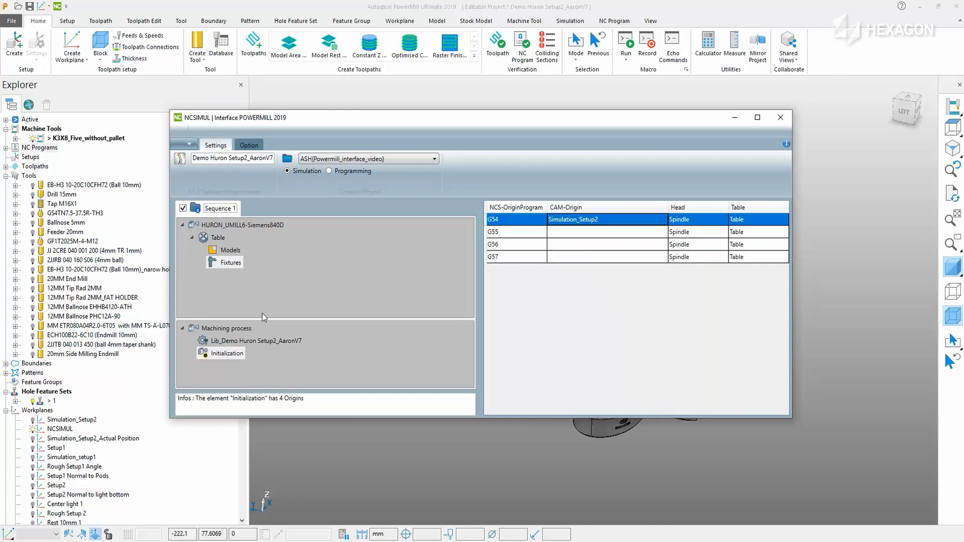
click(239, 333)
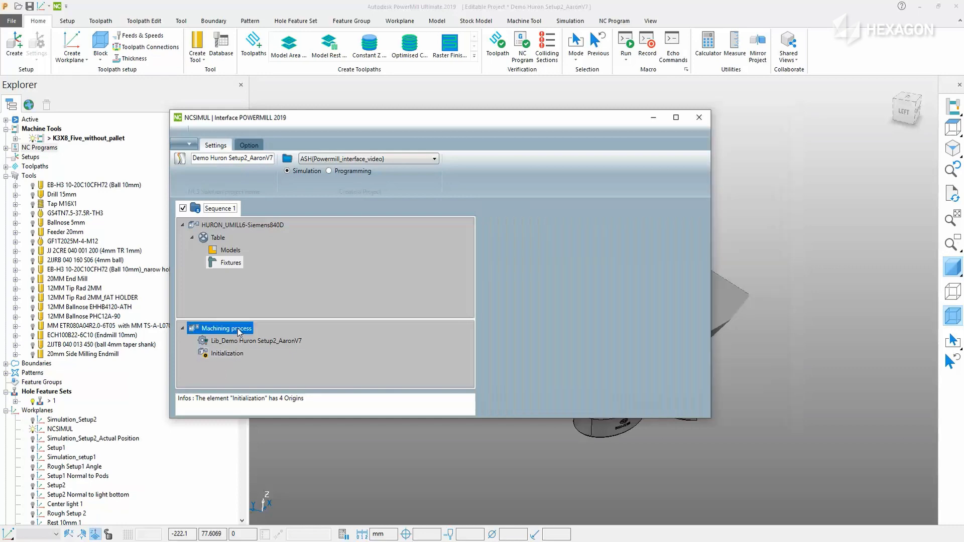
- Add the Section_1.min program to the machining process, then create the NCSIMUL 2020.0 (10.8) project
right_click(240, 332)
click(297, 360)
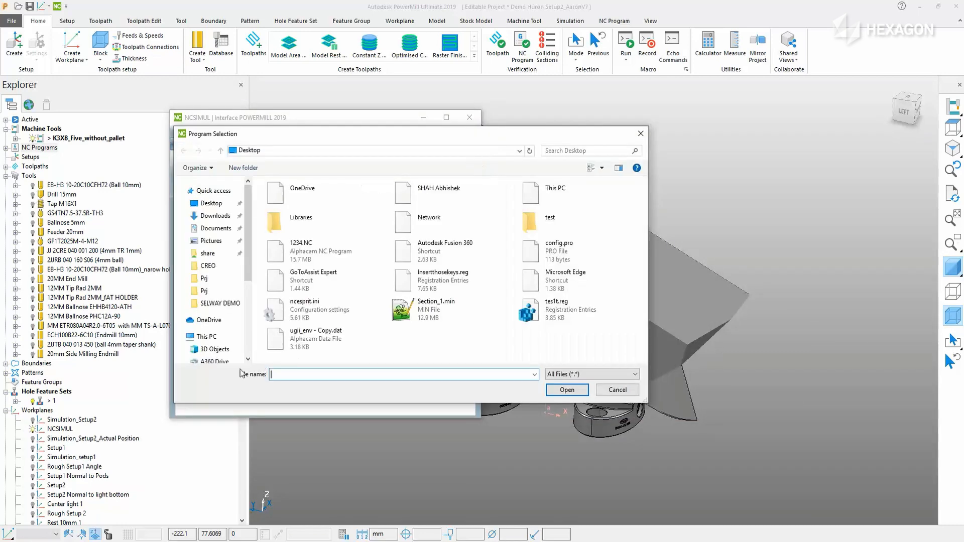
click(409, 311)
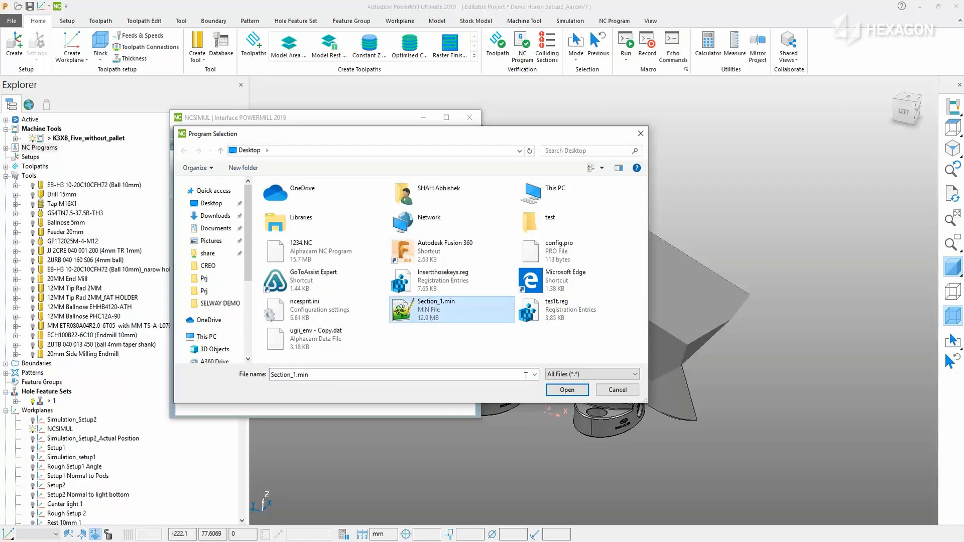
click(567, 389)
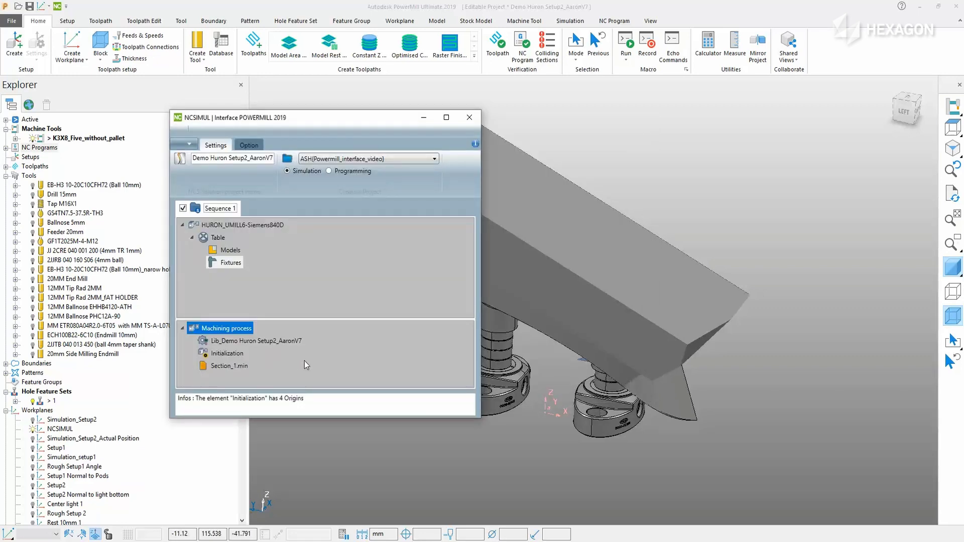
click(187, 145)
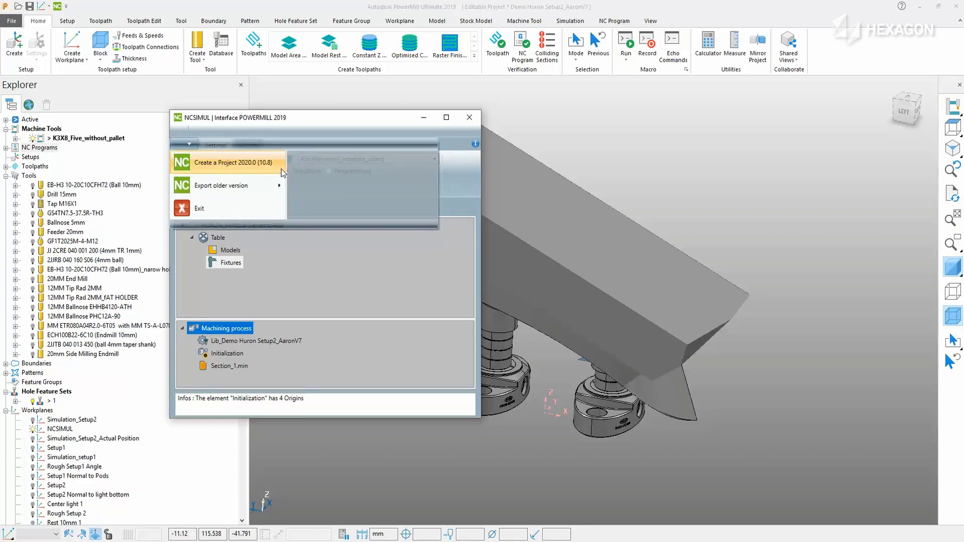
click(249, 162)
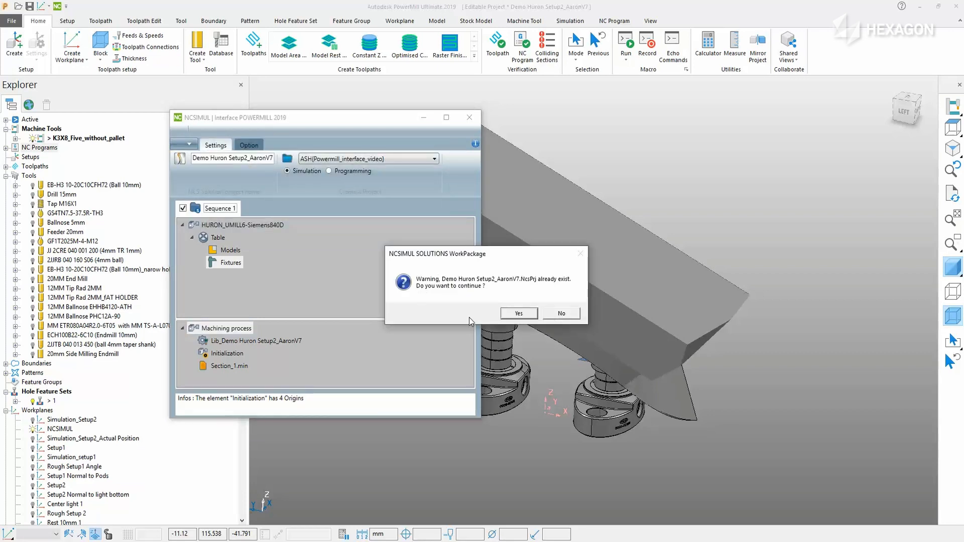
- Overwrite the existing project, open Sequence 1 and accept the tool library unchanged
click(527, 314)
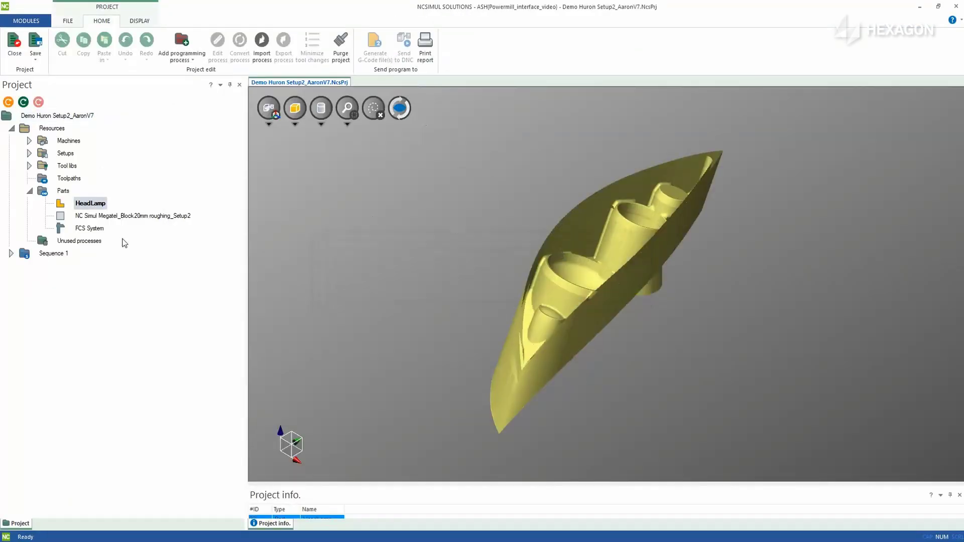
double_click(52, 254)
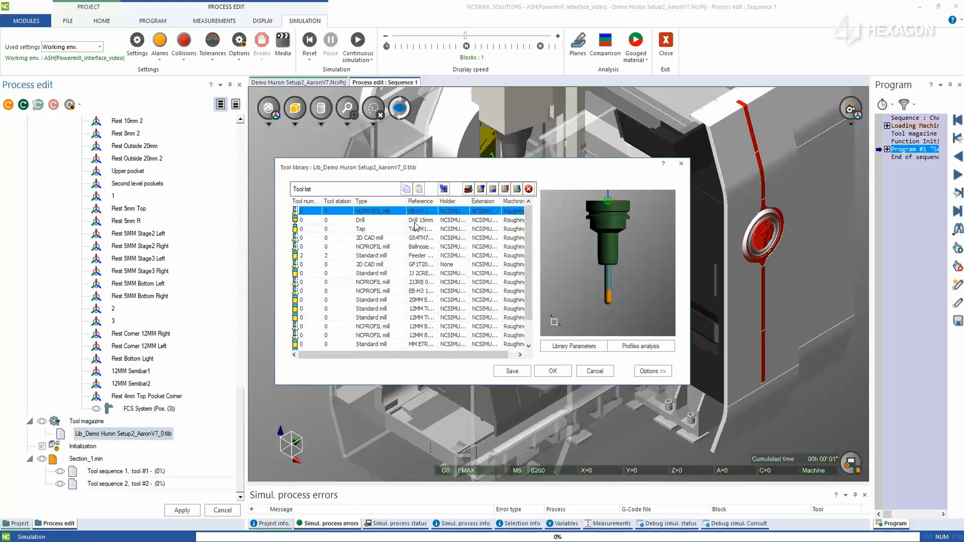
scroll(379, 307, down, 5)
scroll(380, 317, up, 5)
click(541, 367)
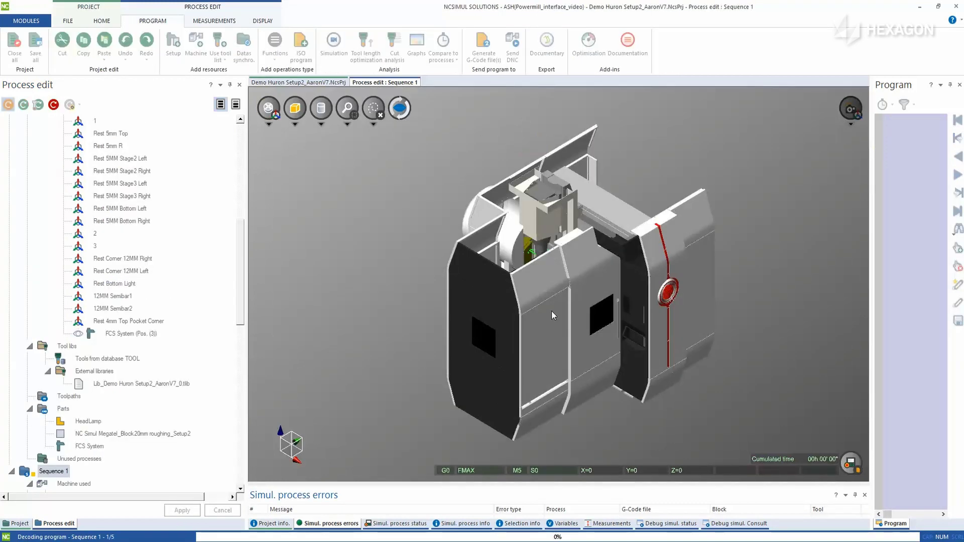
- Make the Huron machine enclosure transparent and centre the machine in the view
right_click(533, 314)
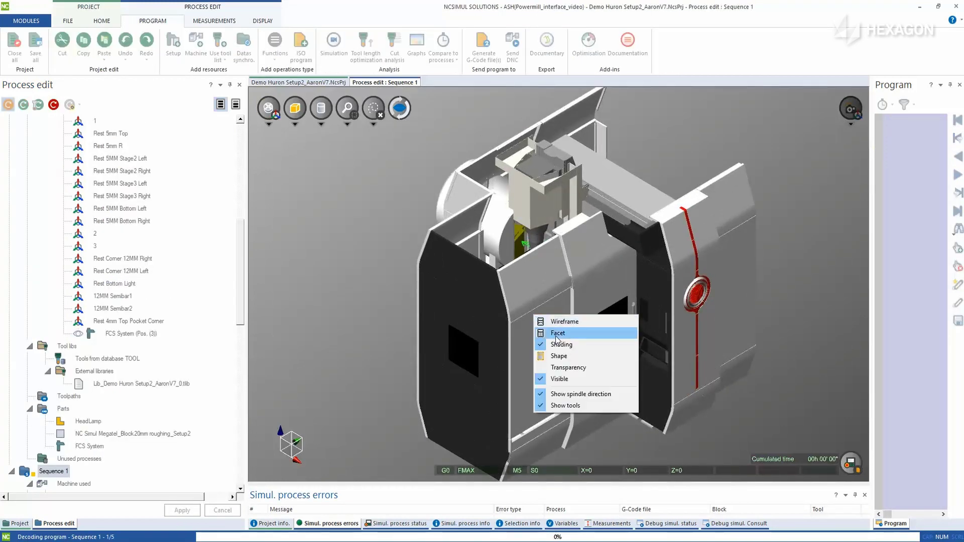
click(582, 367)
scroll(549, 303, up, 2)
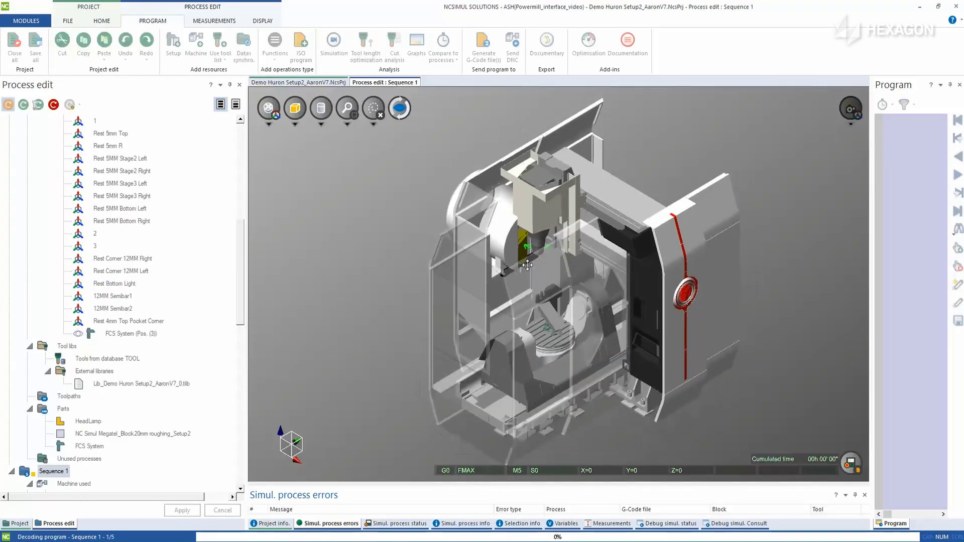
middle_drag(561, 290, 551, 244)
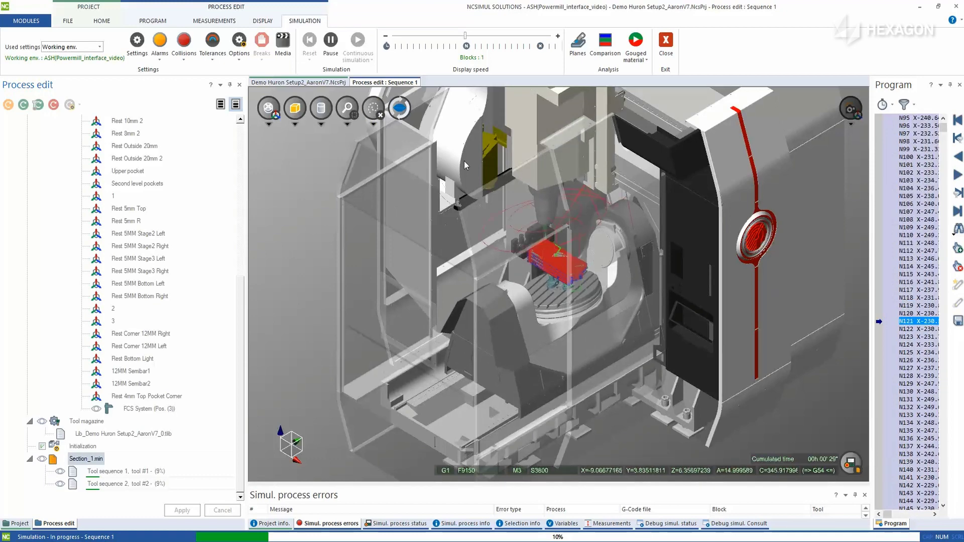
- Raise the simulation display speed to 60 blocks and zoom in on the part
scroll(558, 208, up, 2)
scroll(558, 208, up, 3)
drag(465, 36, 492, 36)
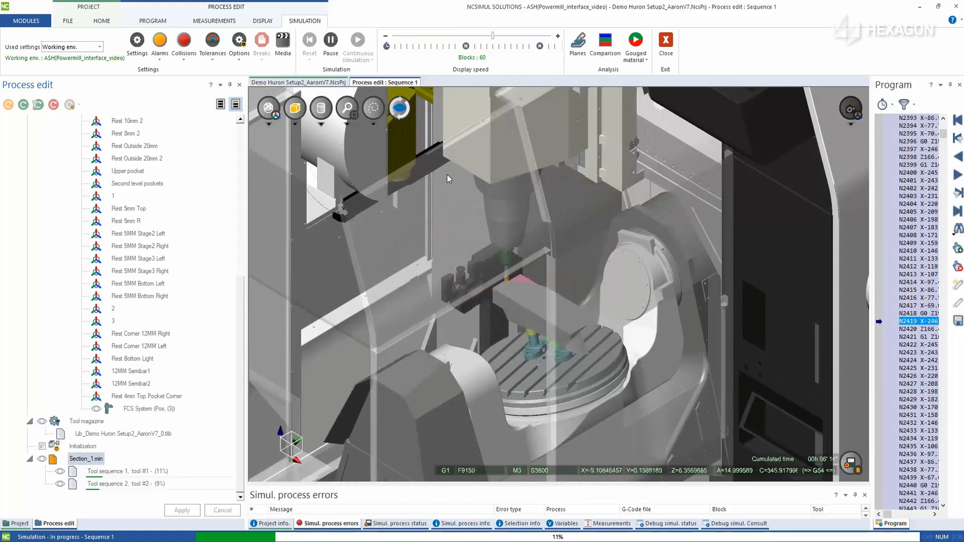
scroll(568, 250, down, 5)
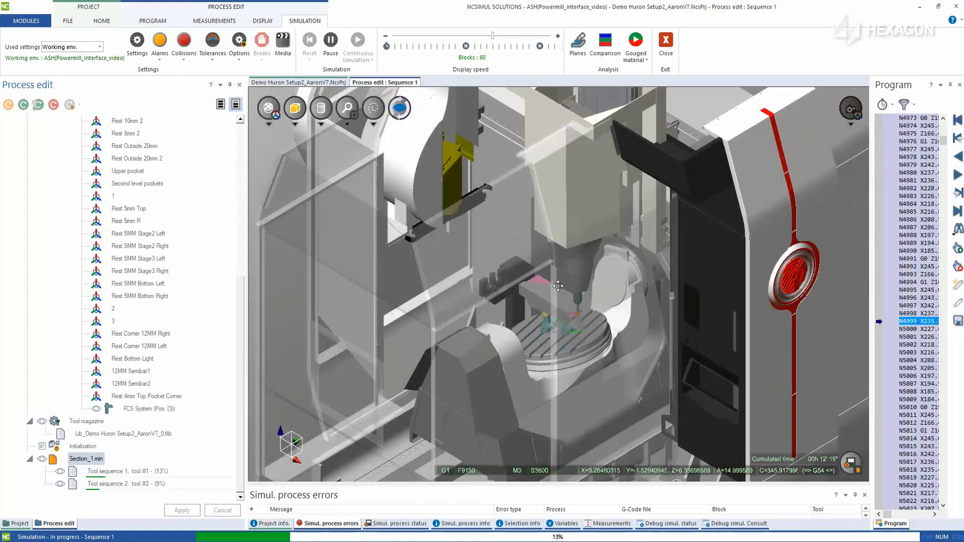
scroll(572, 276, up, 2)
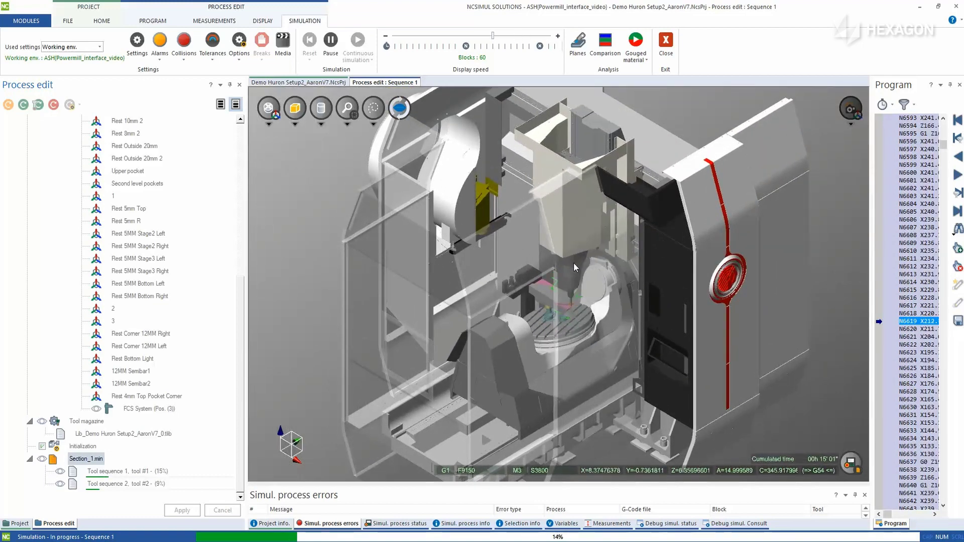
scroll(577, 301, down, 3)
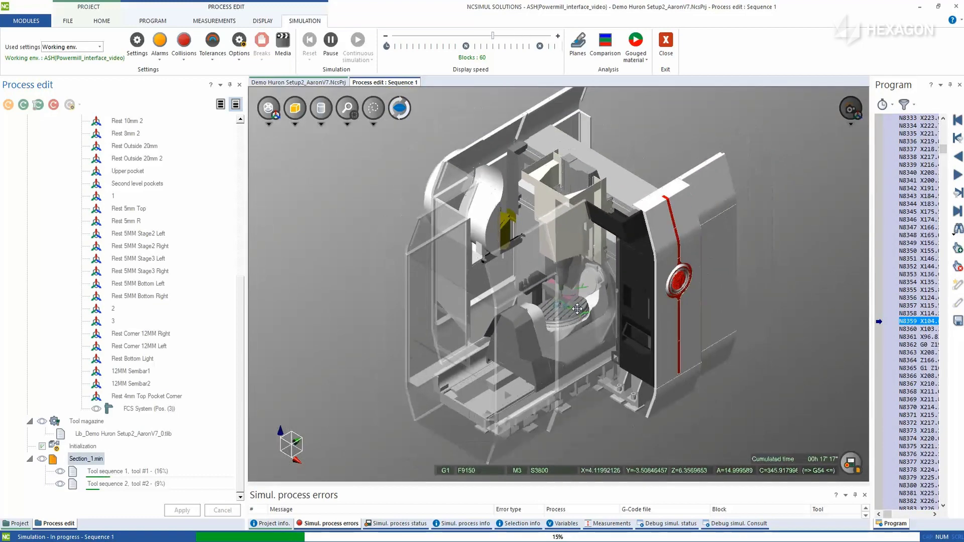
scroll(578, 301, up, 6)
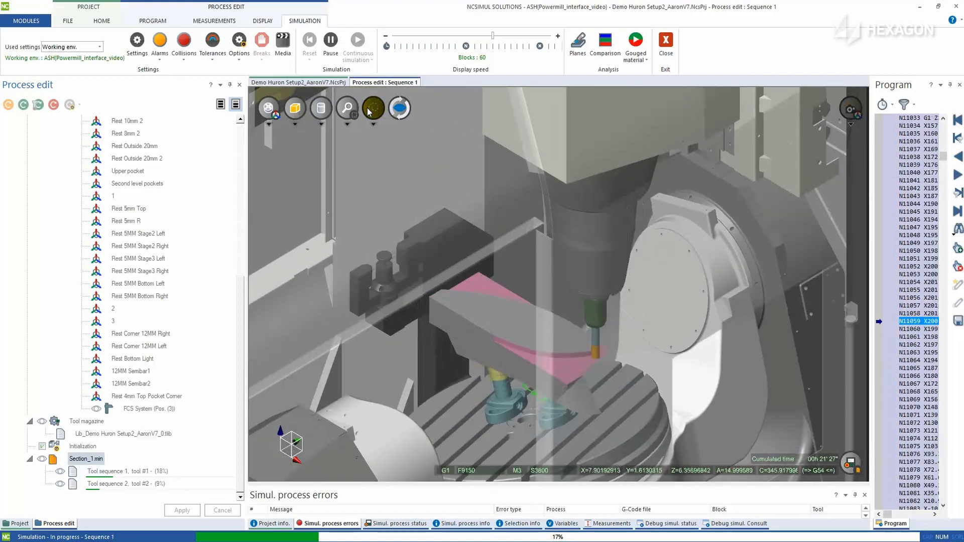
- Briefly toggle the toolpath overlay and the machine visibility while the part is cut
click(371, 109)
click(369, 112)
scroll(569, 344, down, 2)
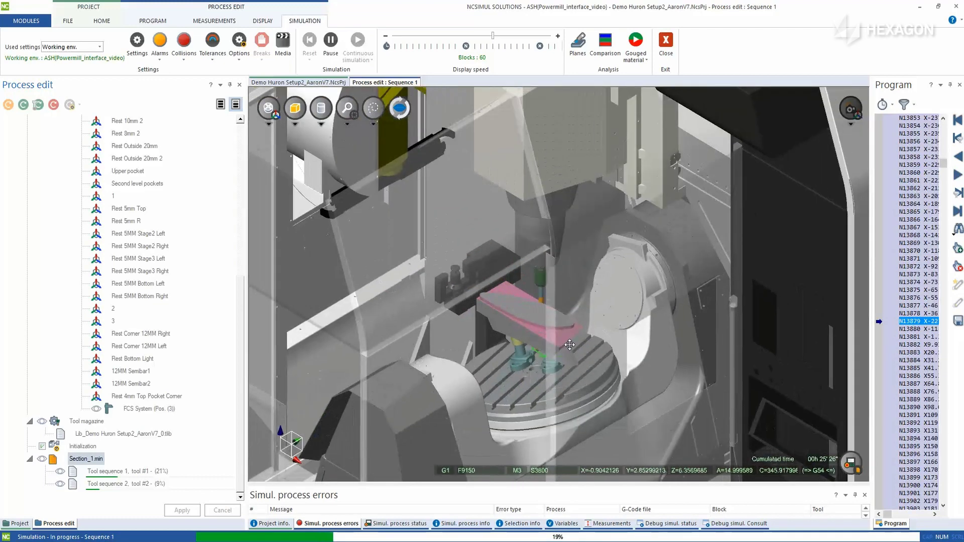
click(268, 108)
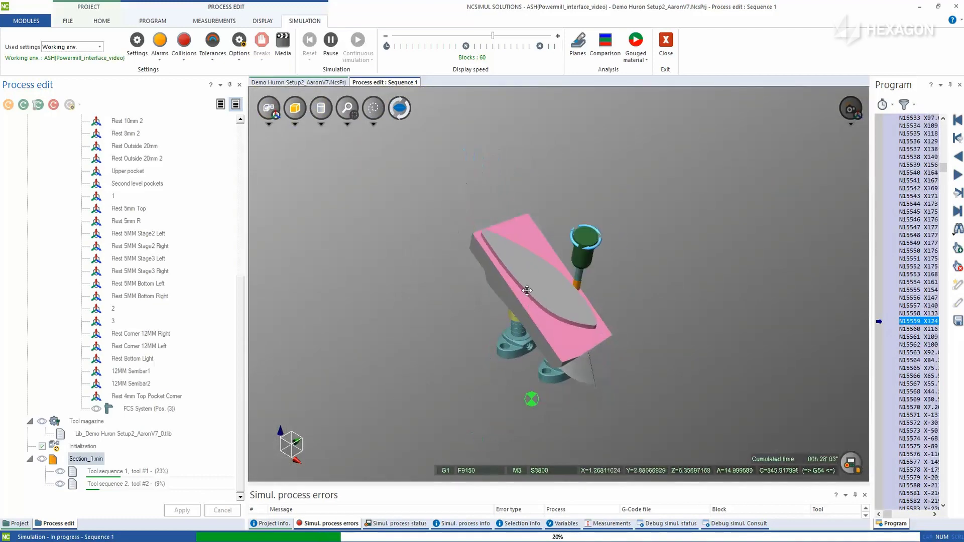
click(269, 108)
scroll(558, 315, up, 3)
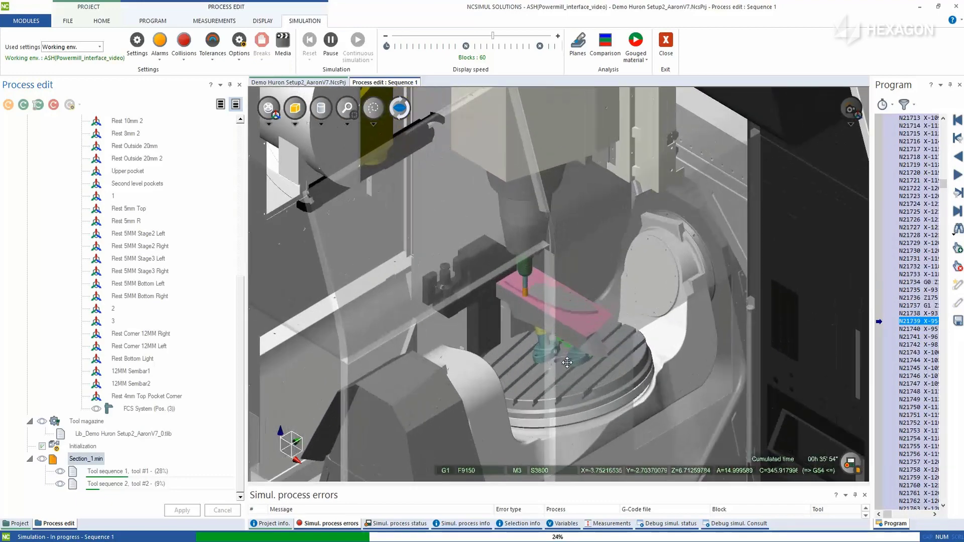